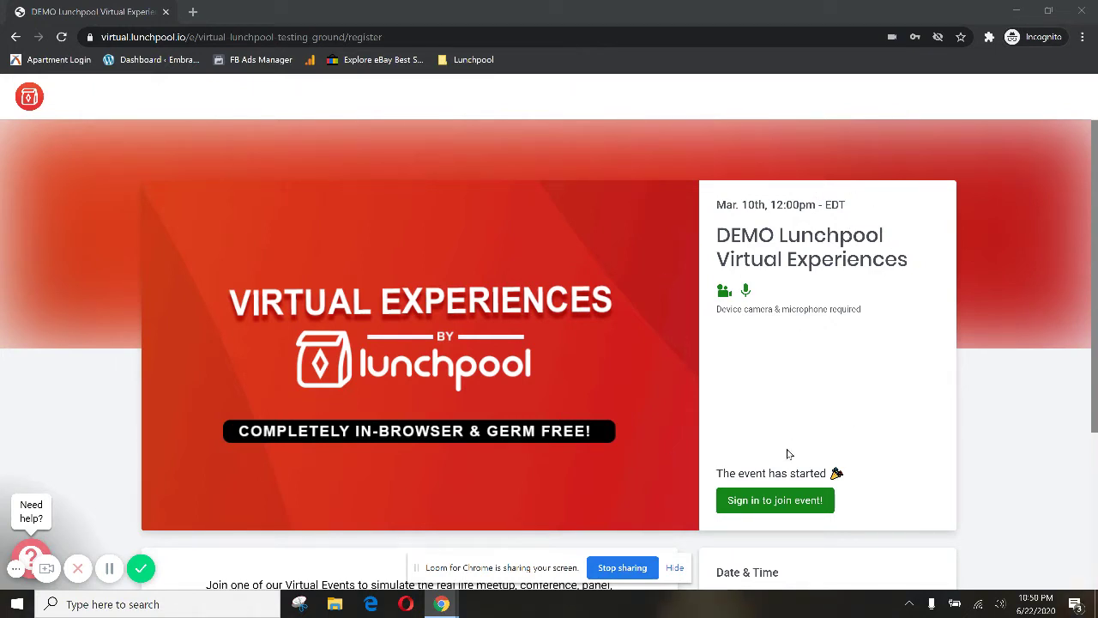
Step: Open the event's sign-in form and enter the account e-mail address
click(773, 500)
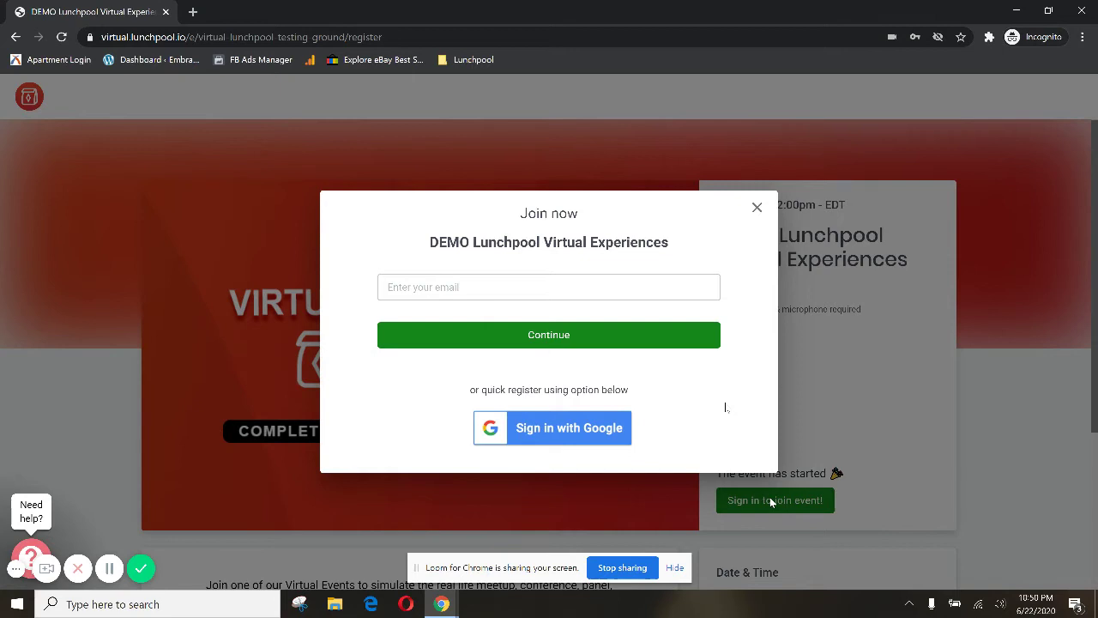
click(625, 289)
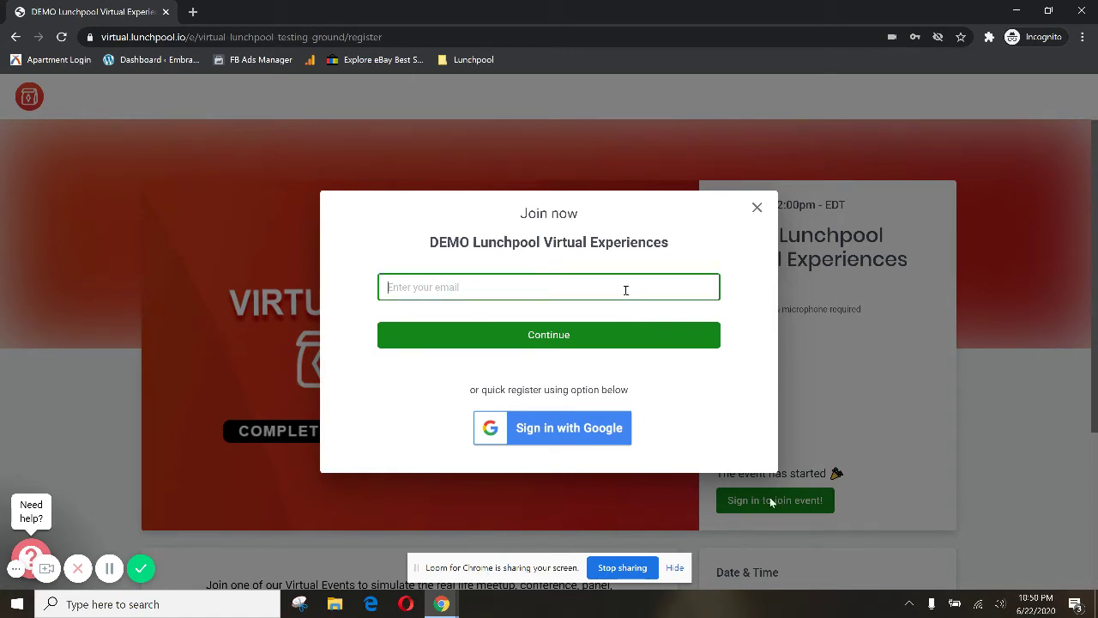
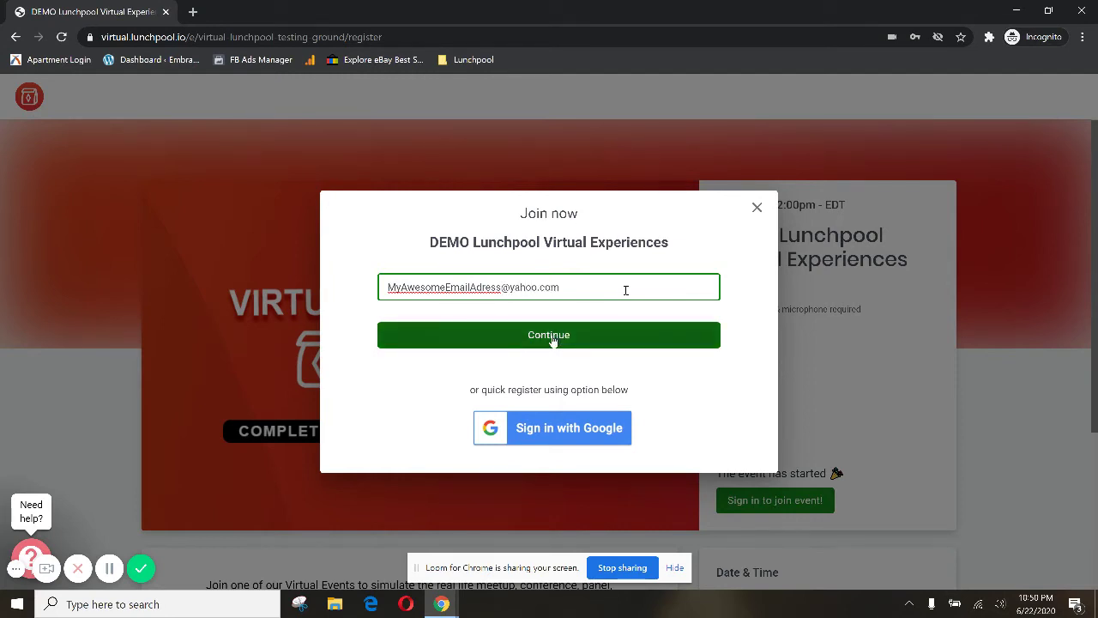
Step: Continue past the e-mail, enter the account name and password, accept the Terms & Conditions, and join
click(552, 339)
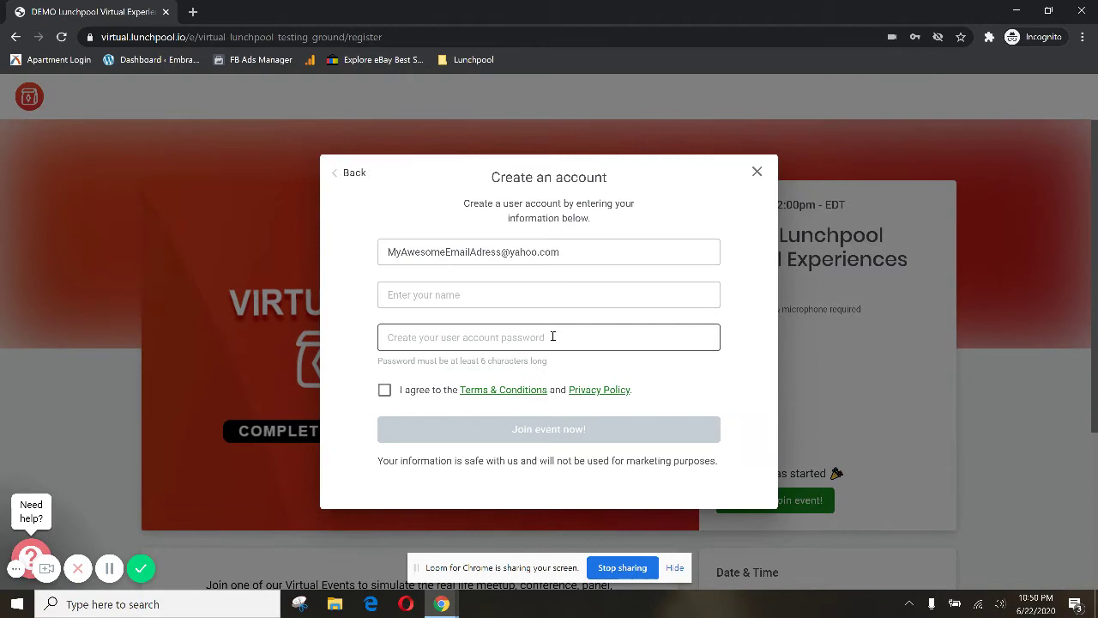
click(534, 301)
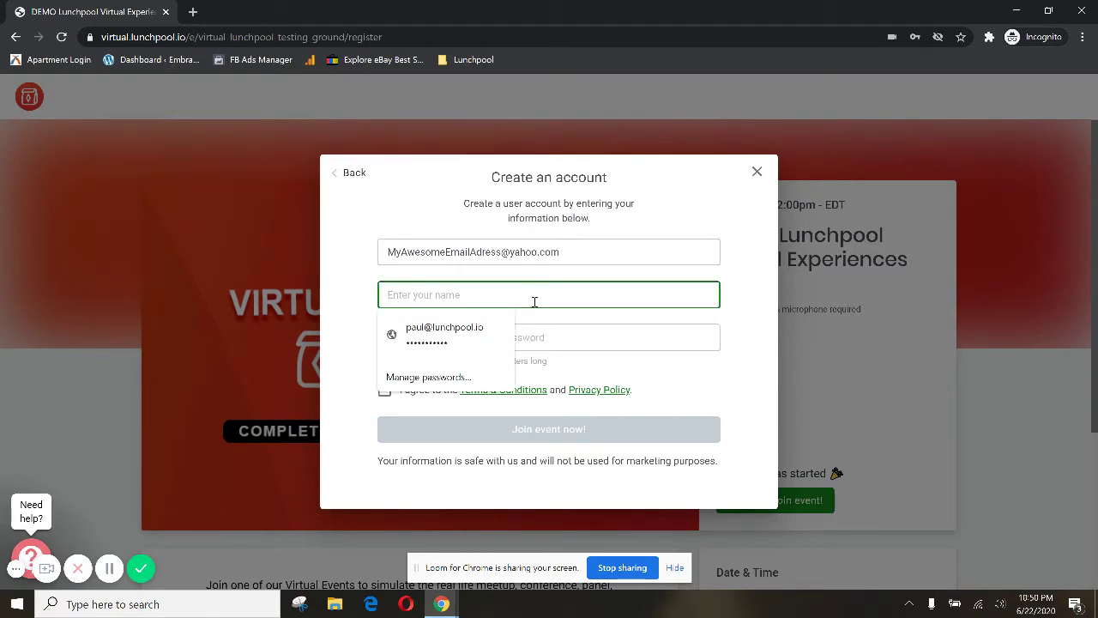
text(Paul Aw)
text(esome)
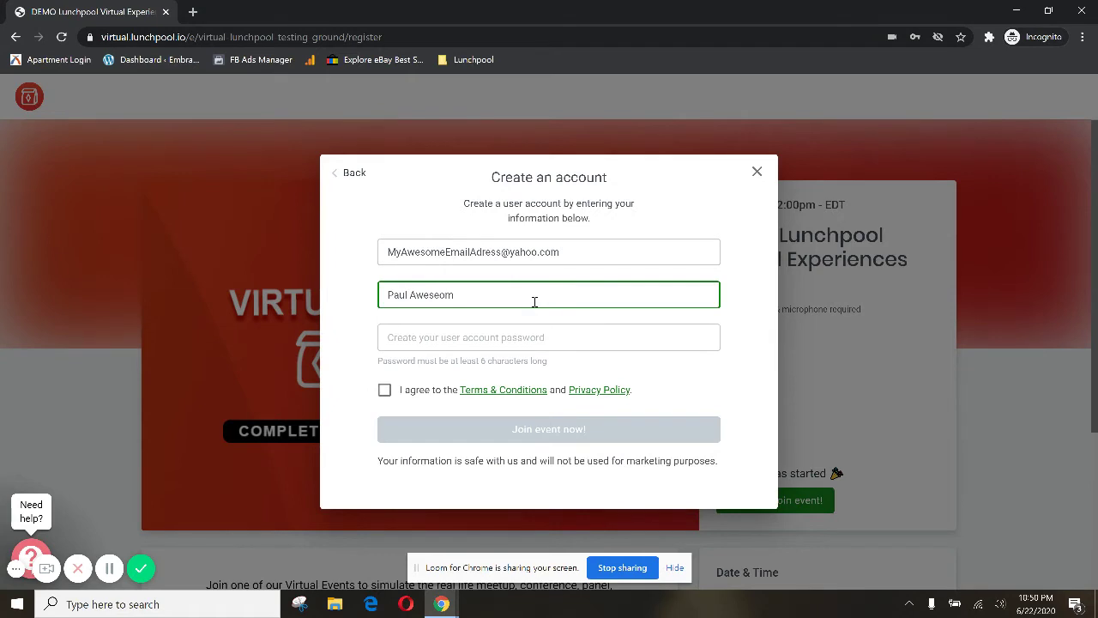
text(ness)
key(Tab)
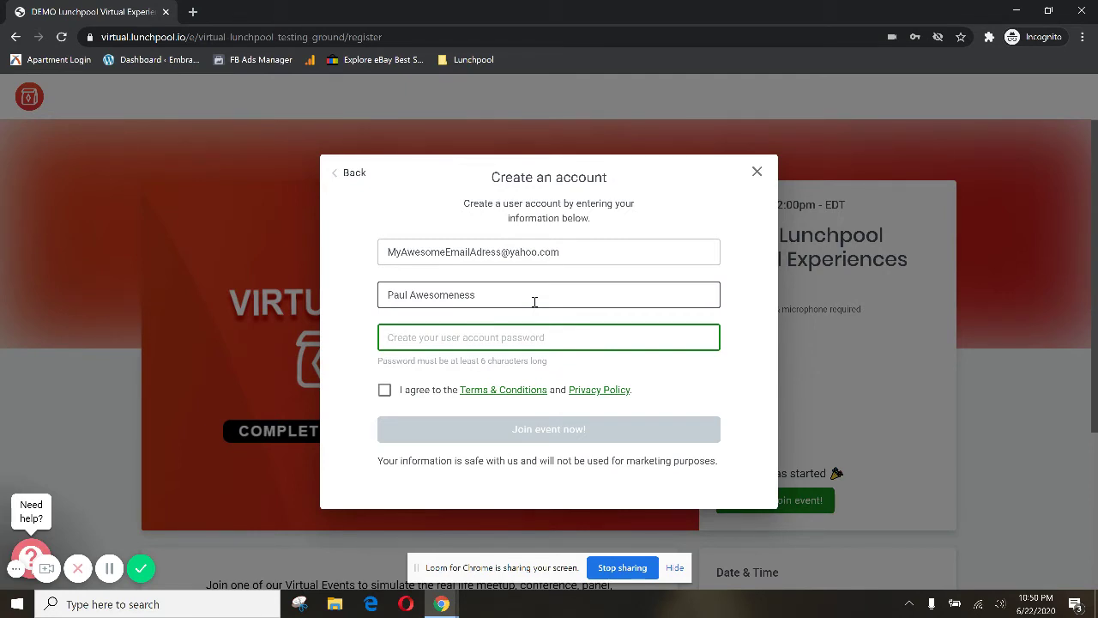
text(••••••)
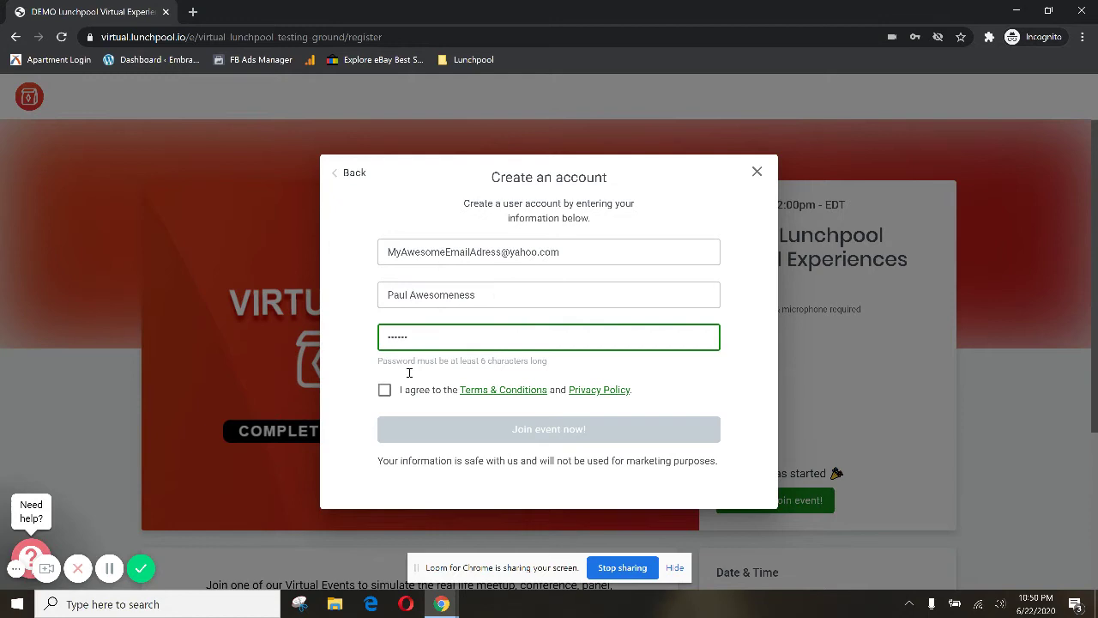
click(384, 391)
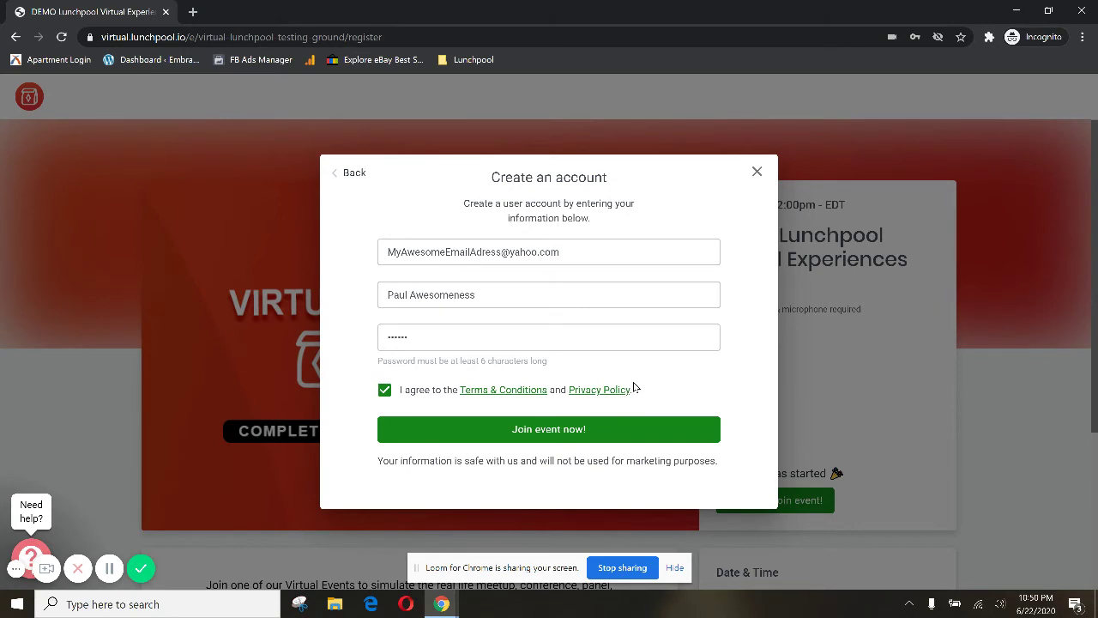
click(646, 433)
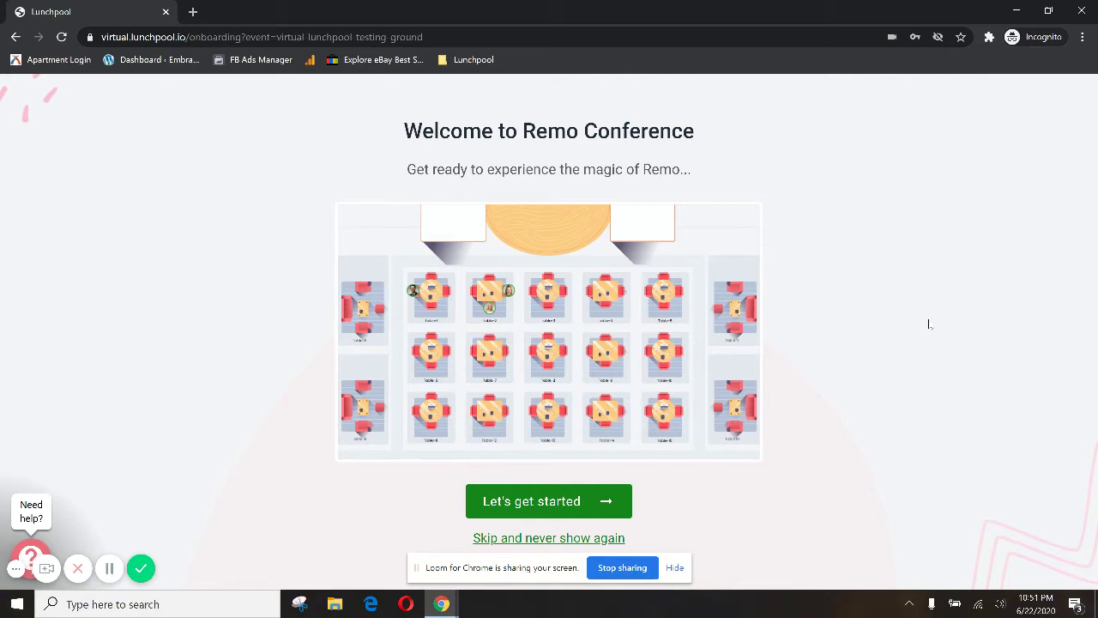
Step: Dismiss the screen-sharing notice, start the tutorial, continue, and double-click Table 2
click(677, 569)
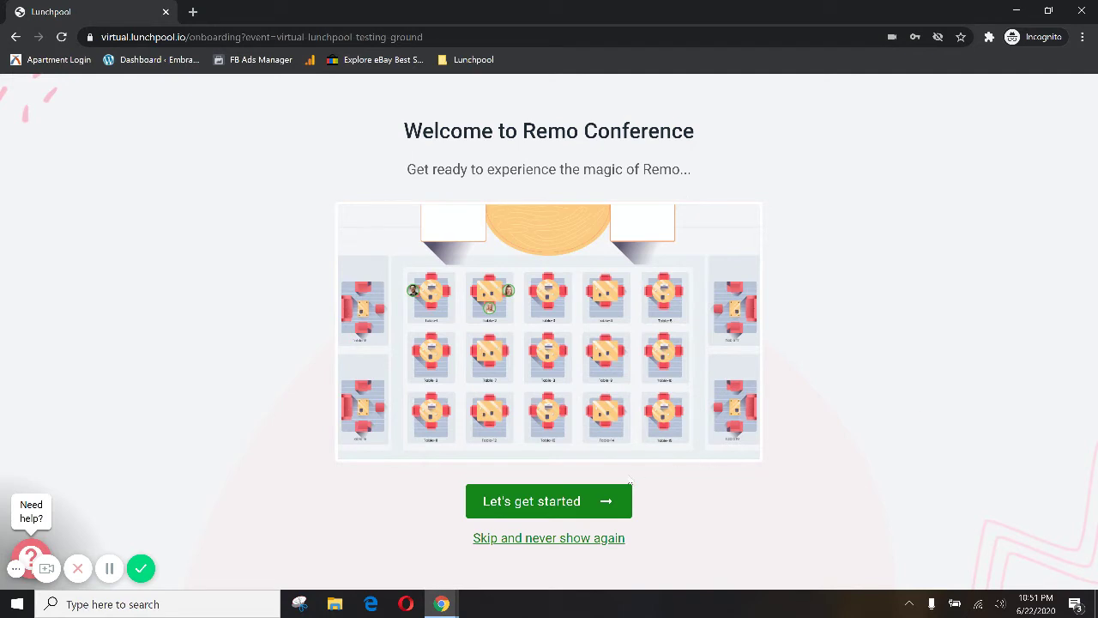
click(581, 502)
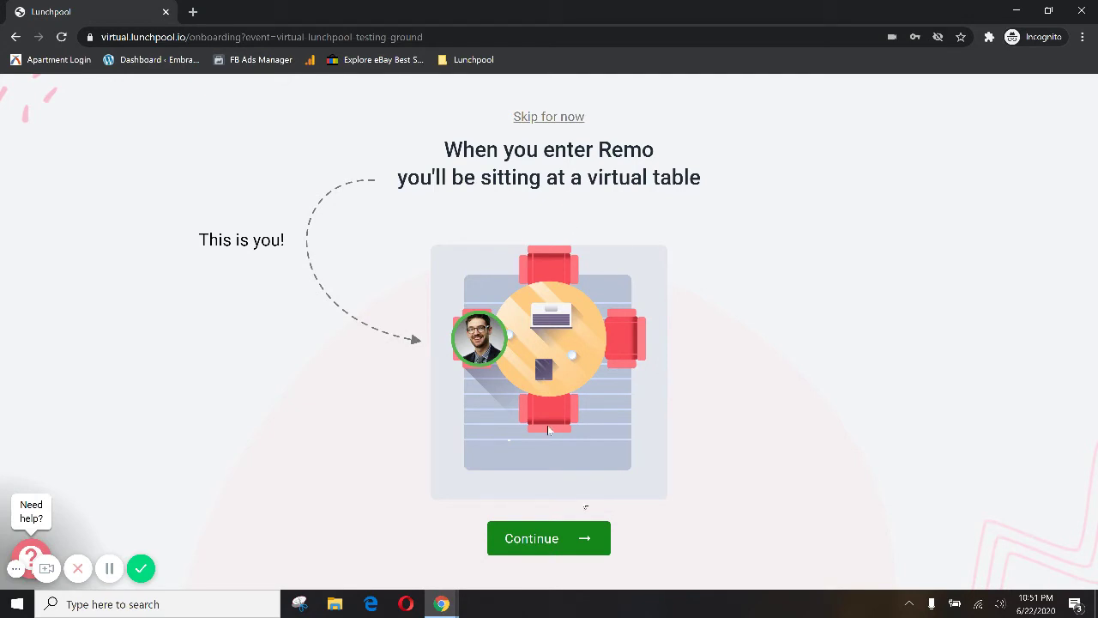
click(573, 540)
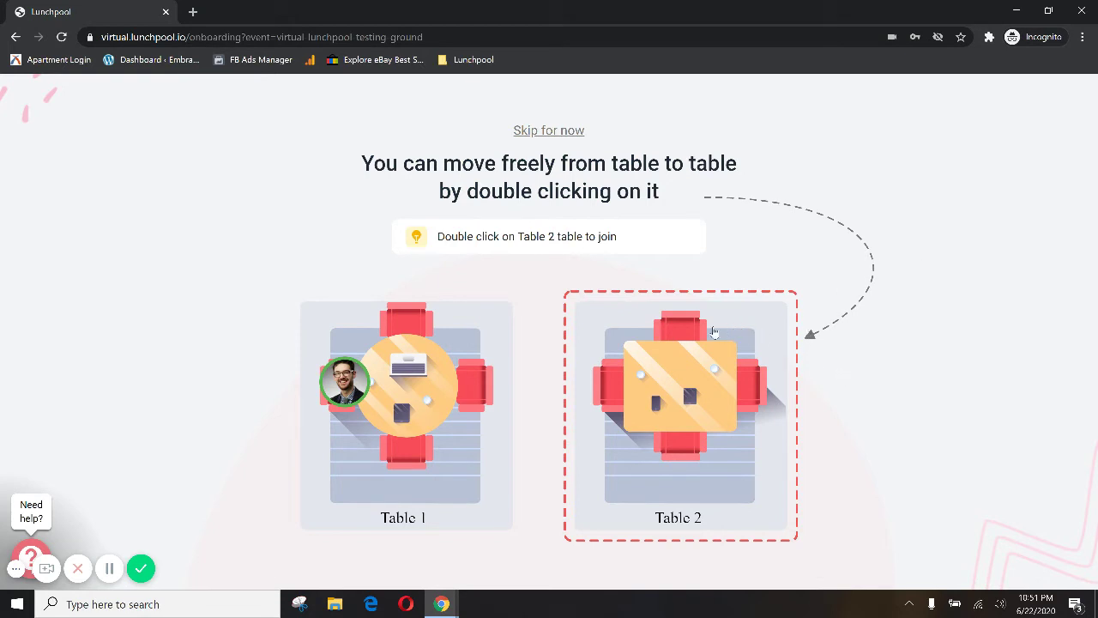
double_click(683, 334)
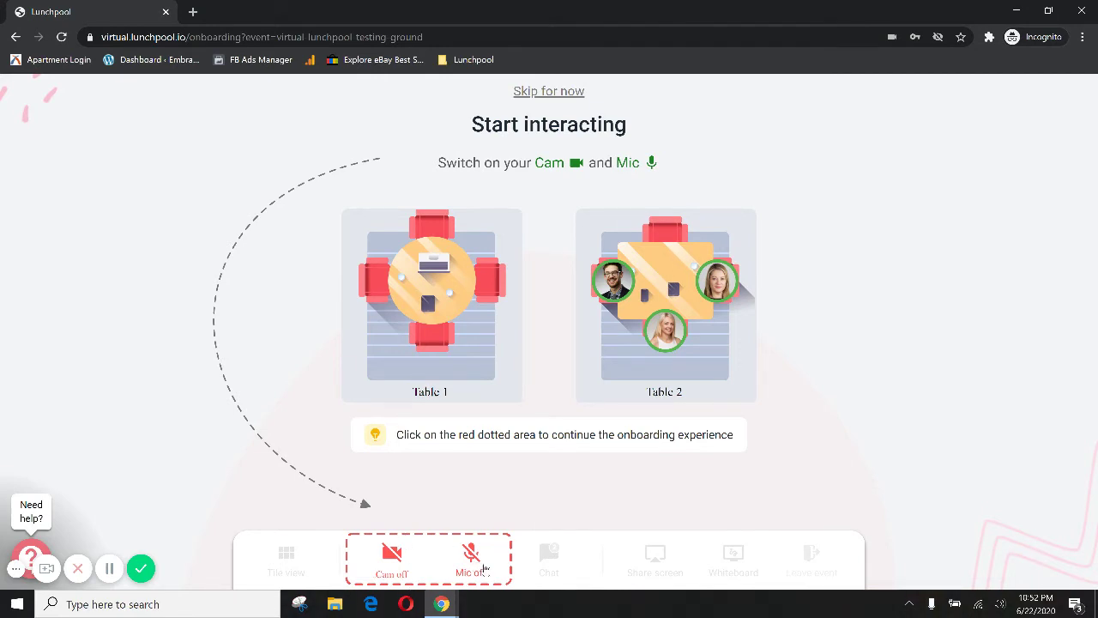
Step: Turn the camera on, open and close the chat, view a guest's card, then customize your own
click(388, 558)
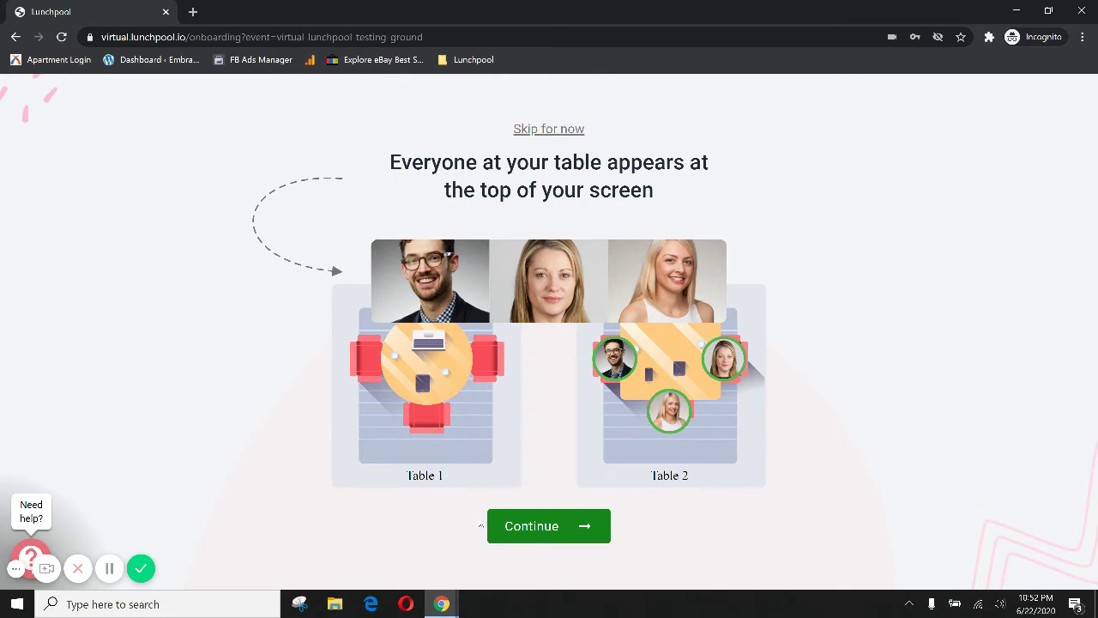
click(507, 526)
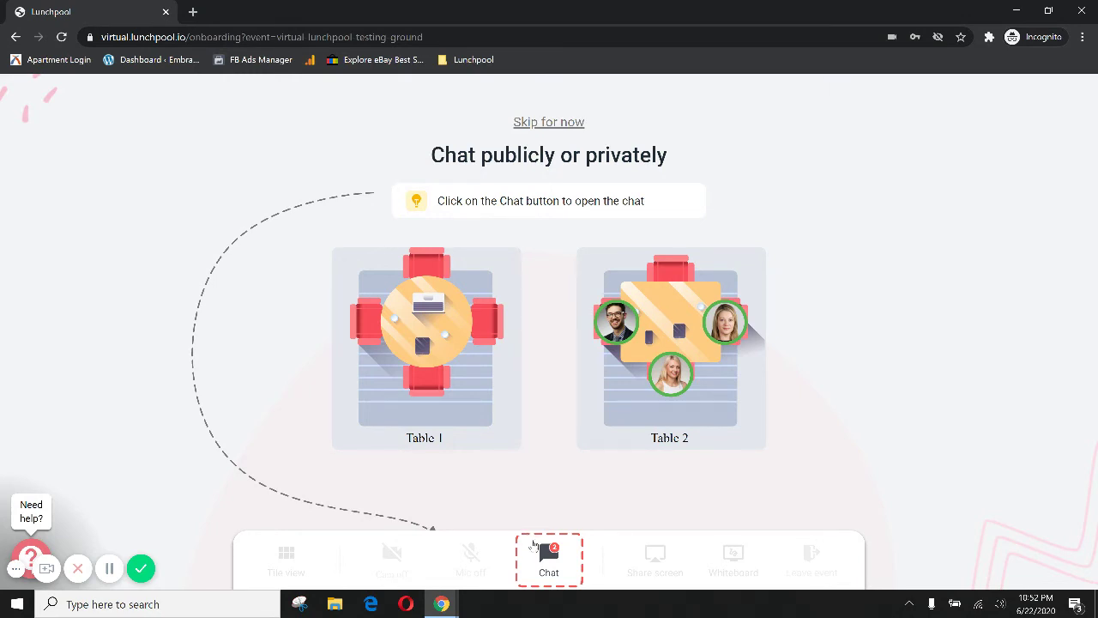
click(533, 545)
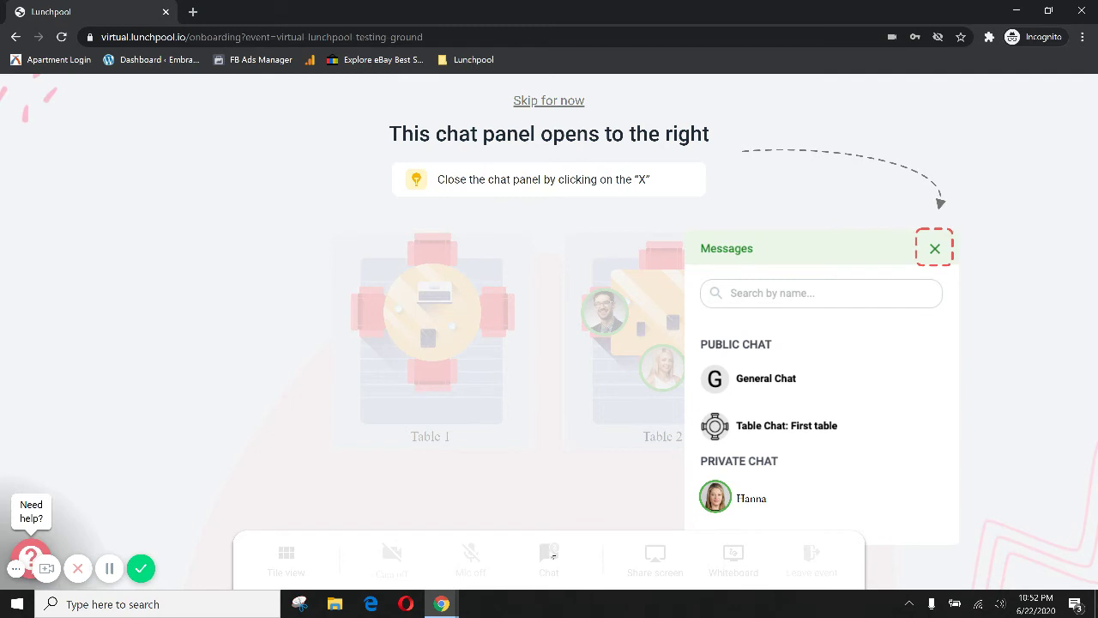
click(935, 248)
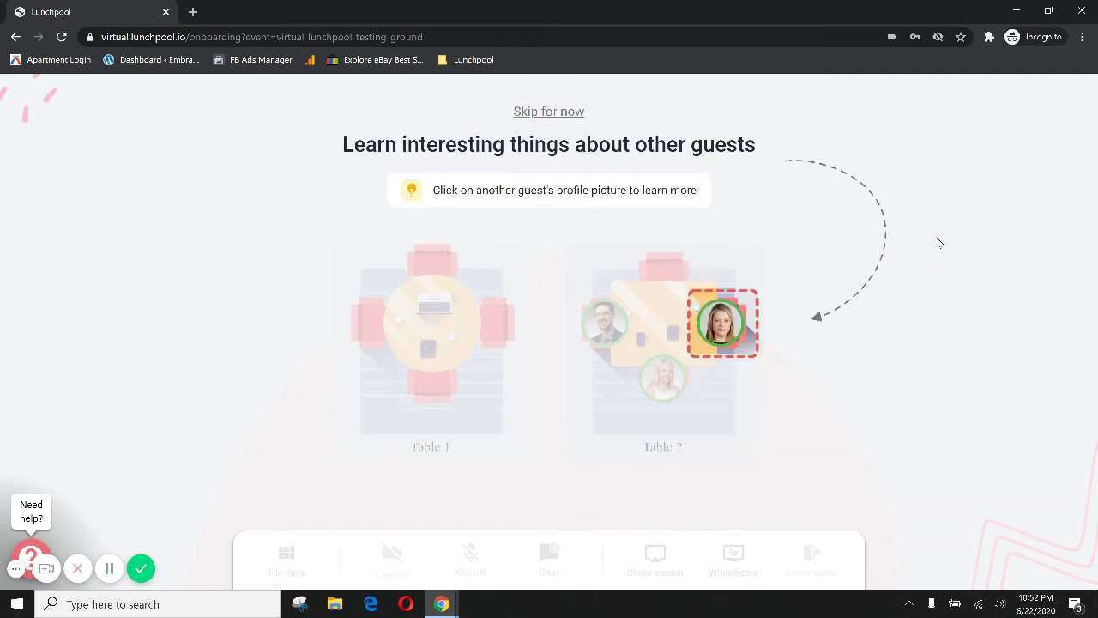
click(717, 331)
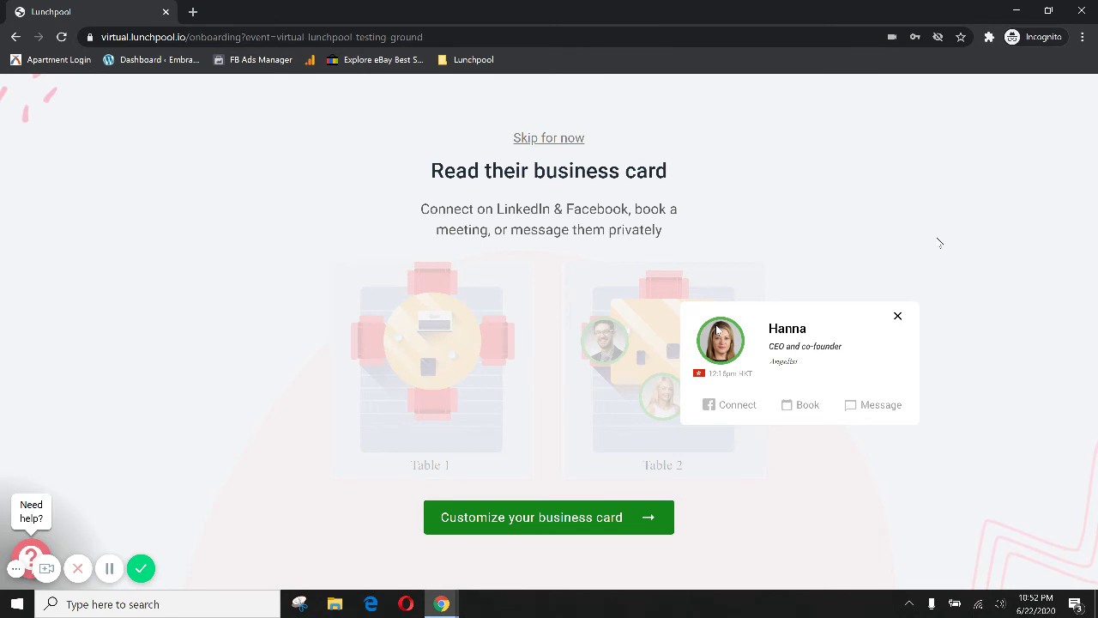
click(565, 520)
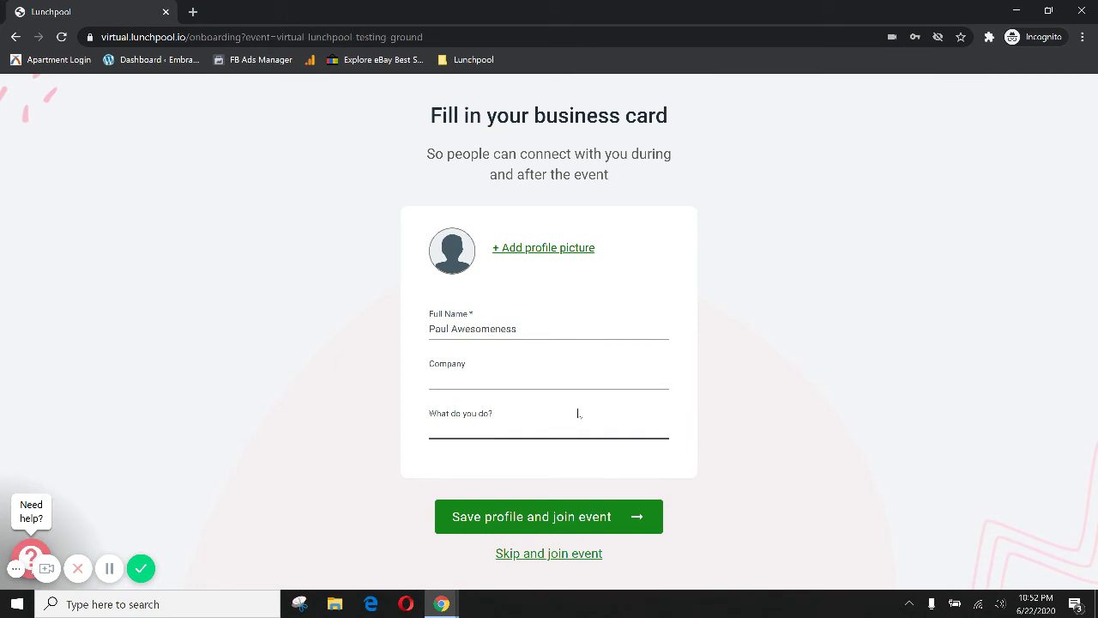
Step: Enter company Lunchpool and 'Eat a lot of snacks and help people!!', then save the profile
click(516, 370)
text(L)
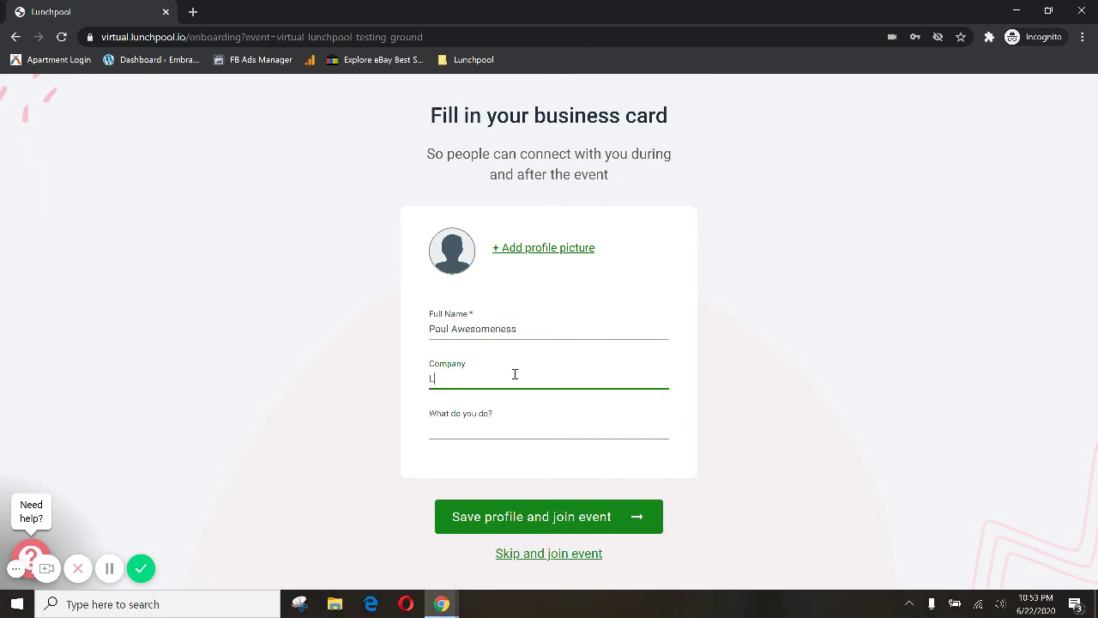
text(unchpool)
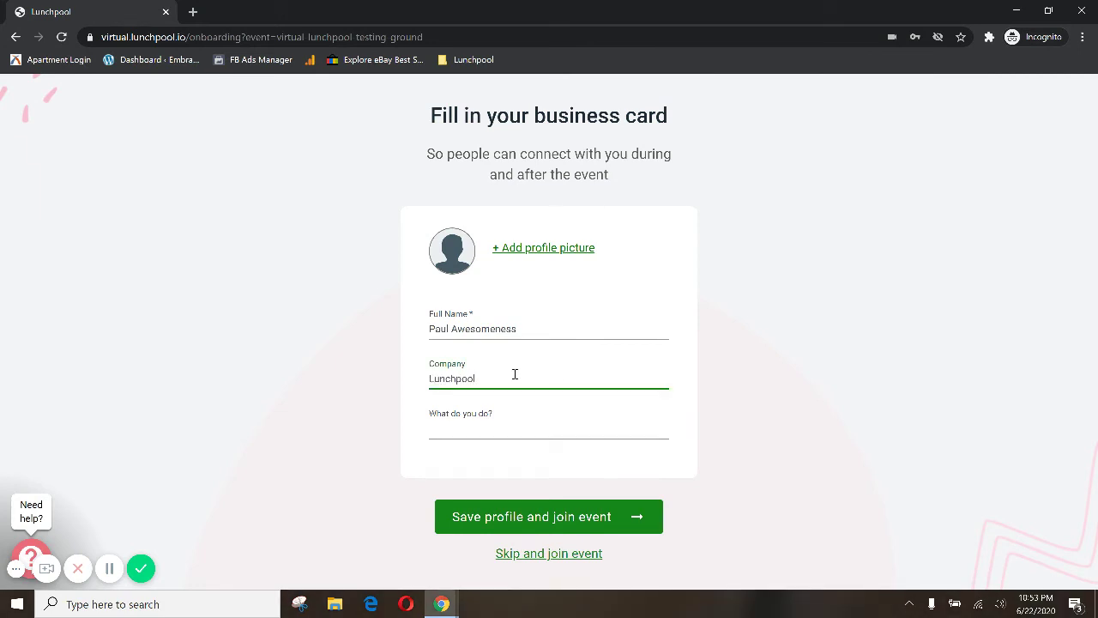
click(523, 428)
text(Eat )
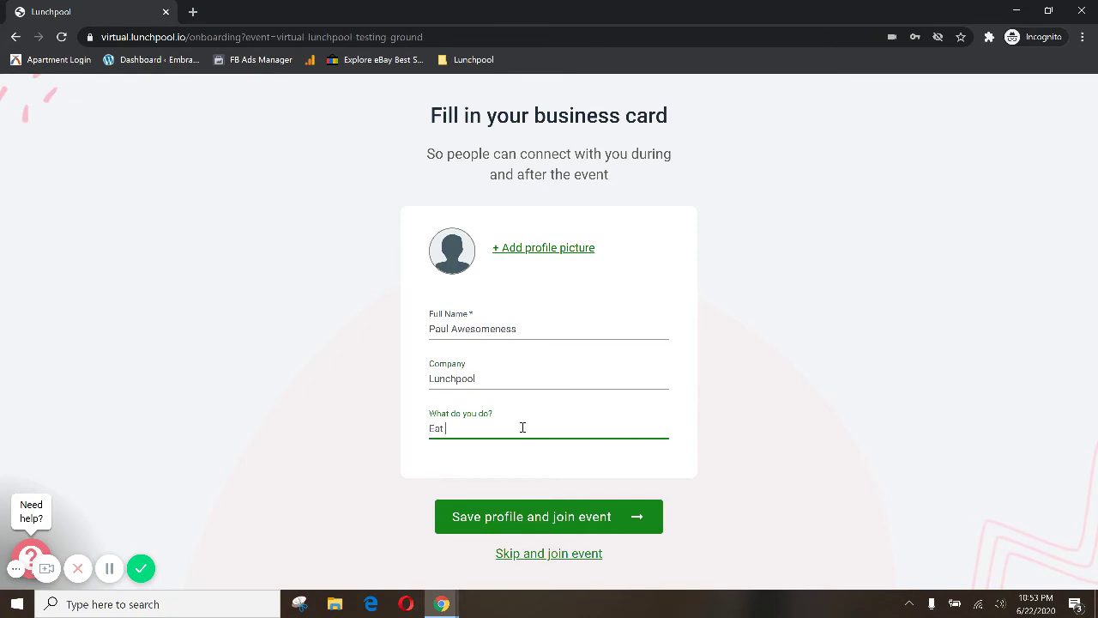
text(a lot of snacks and help people!!)
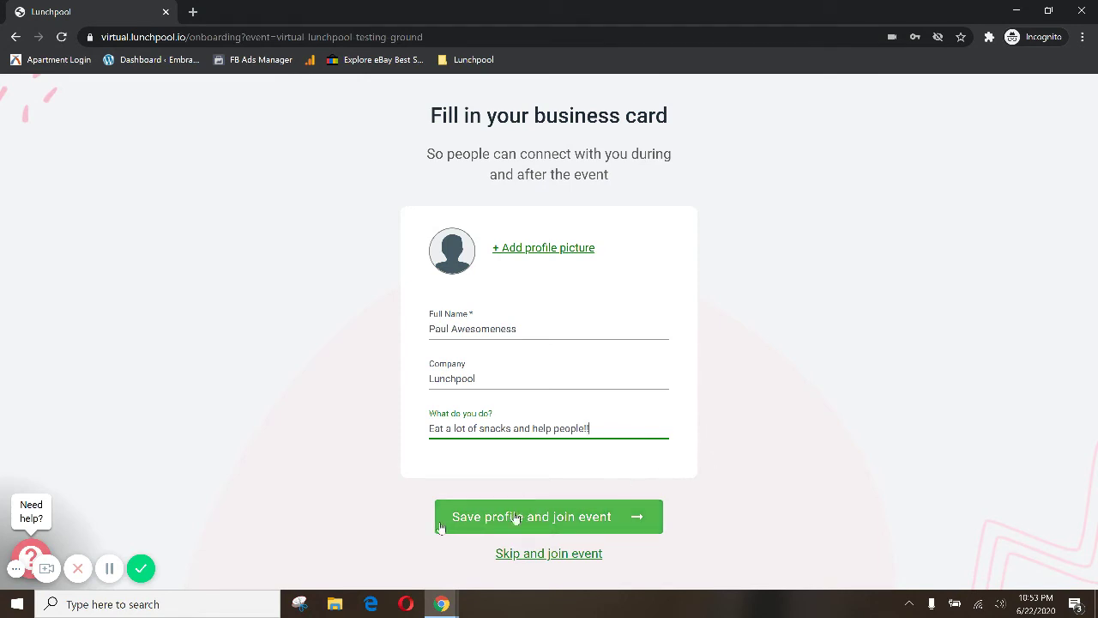
click(441, 522)
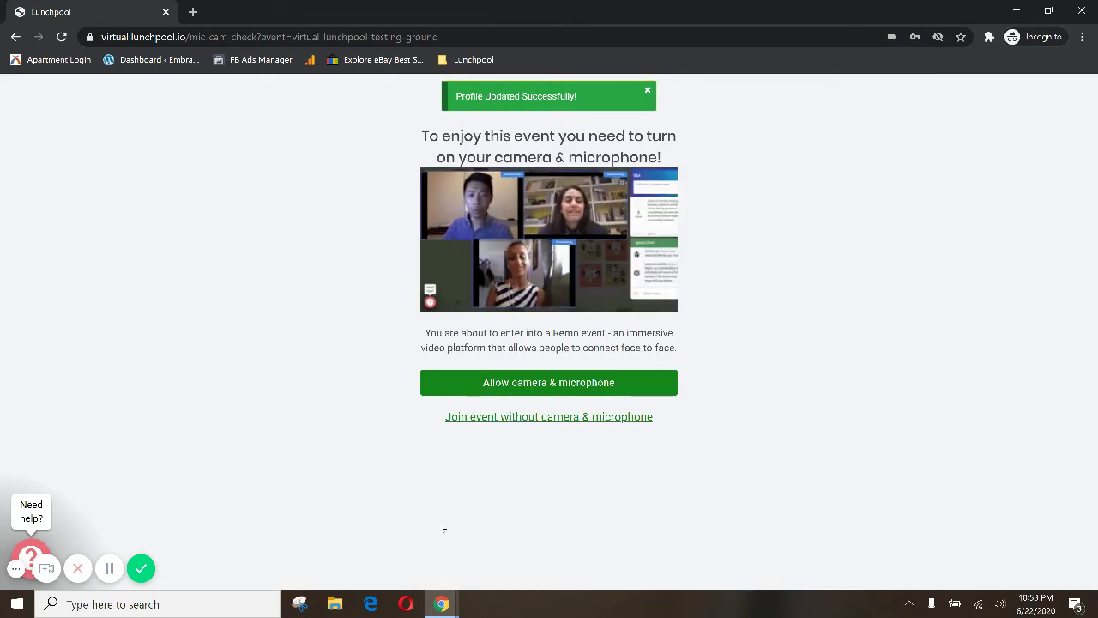
Step: Allow camera and microphone access for the site in Chrome
click(529, 392)
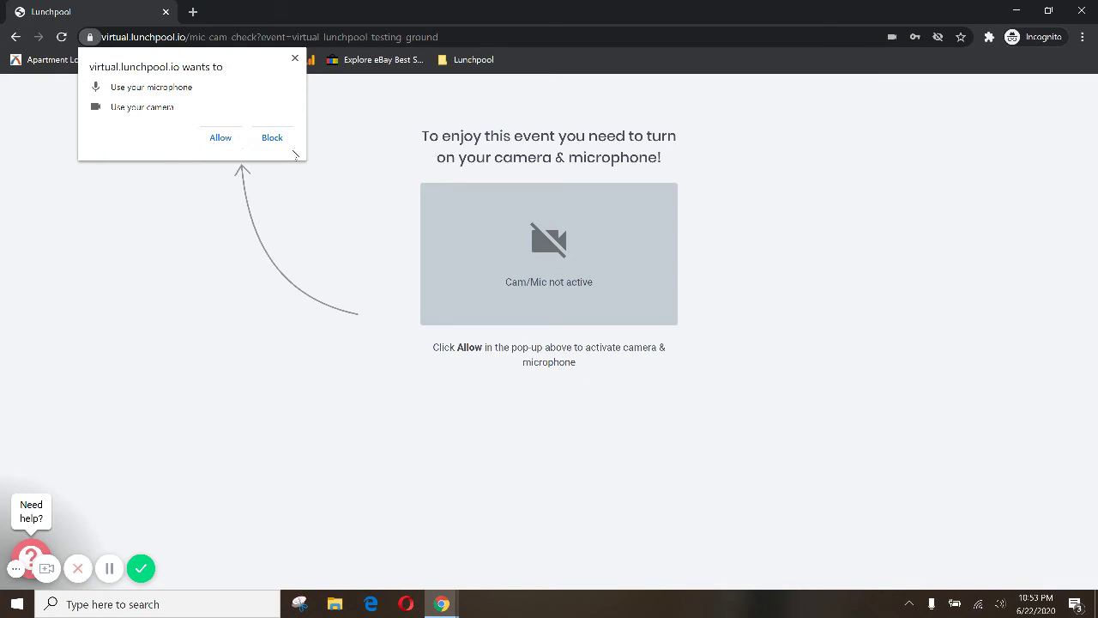
click(224, 135)
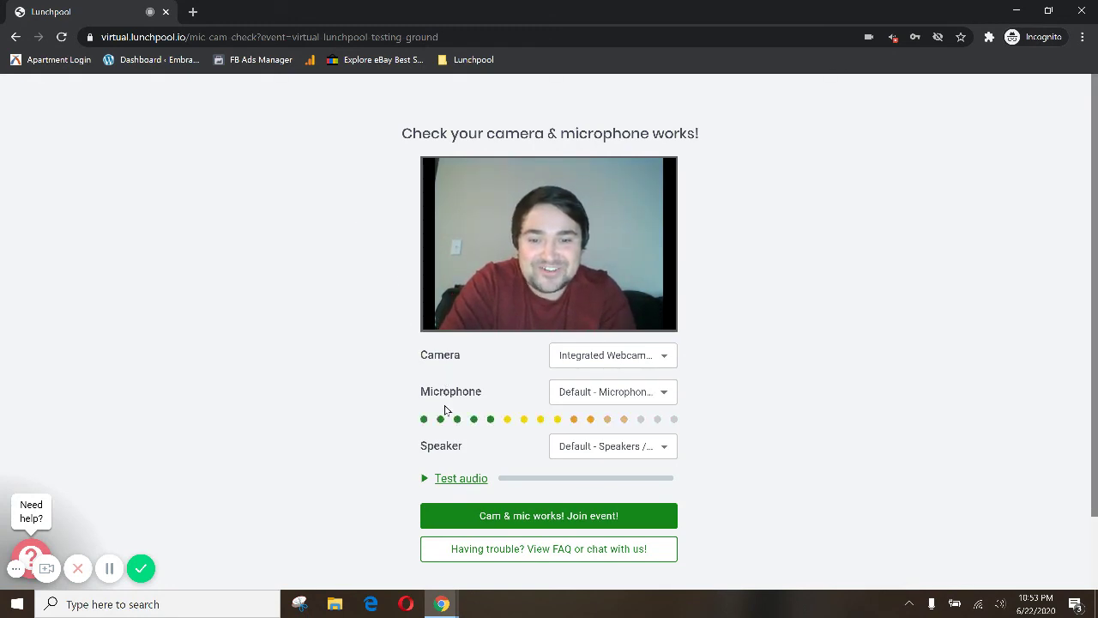
Step: Confirm the camera and mic work and join the event
click(527, 514)
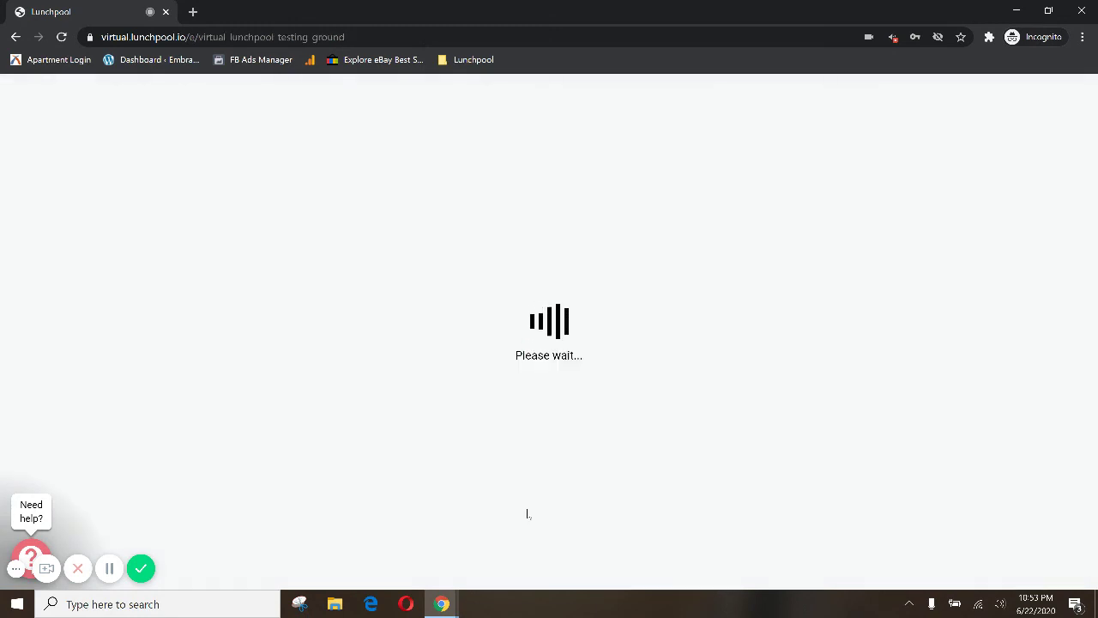